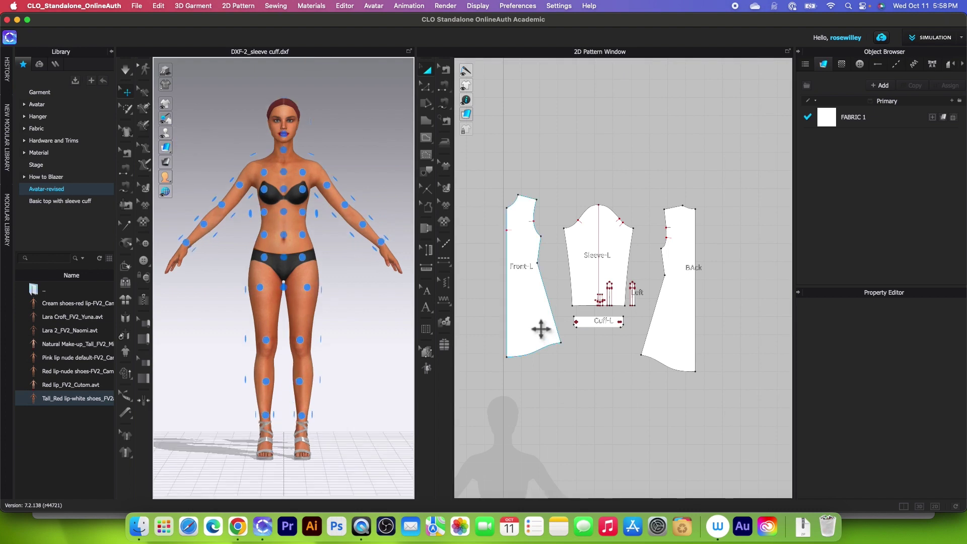
right_drag(348, 302, 226, 302)
click(584, 251)
click(299, 209)
right_drag(333, 357, 216, 360)
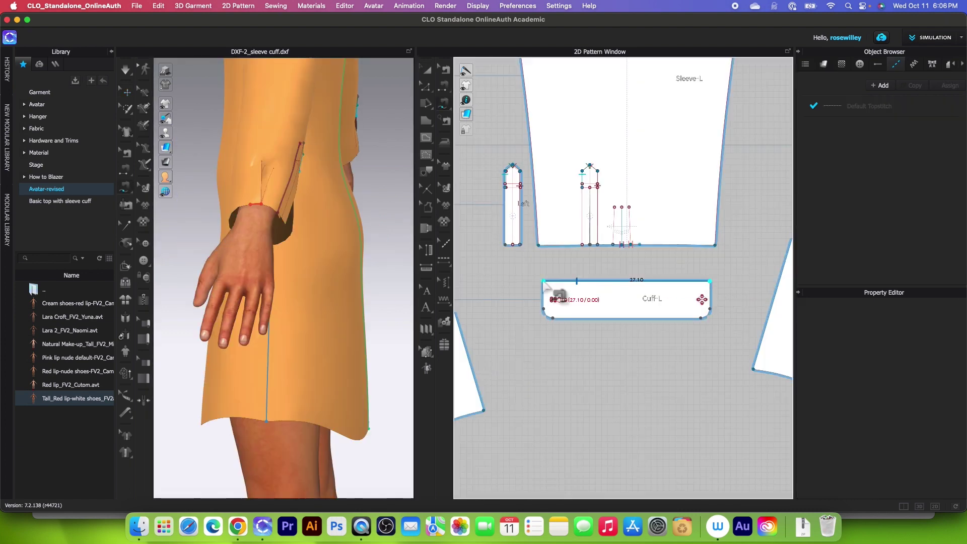
scroll(633, 238, up, 5)
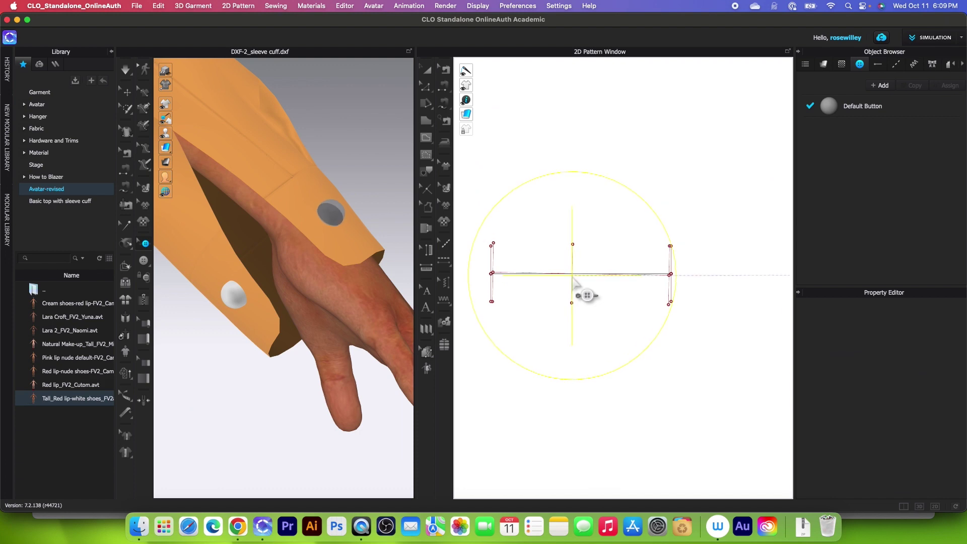
right_click(573, 274)
click(613, 344)
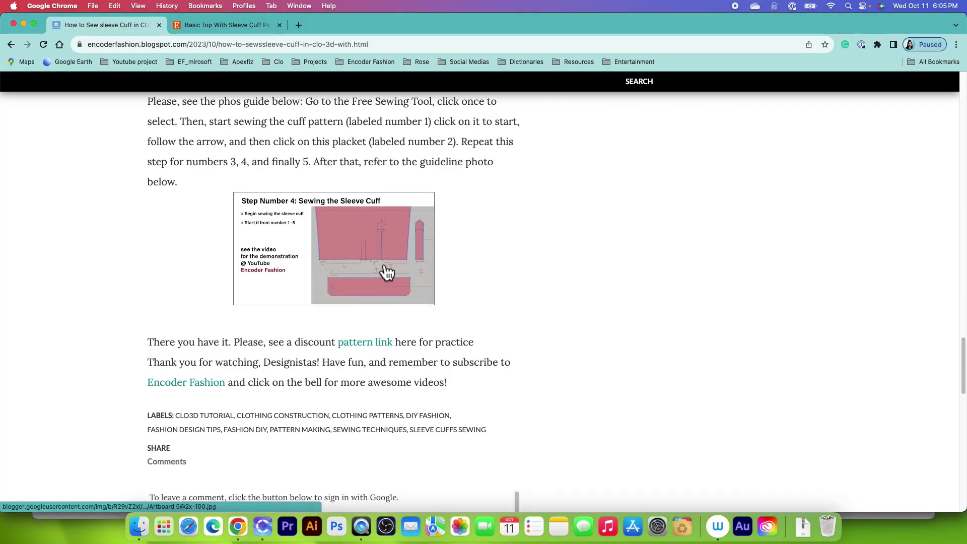
click(385, 271)
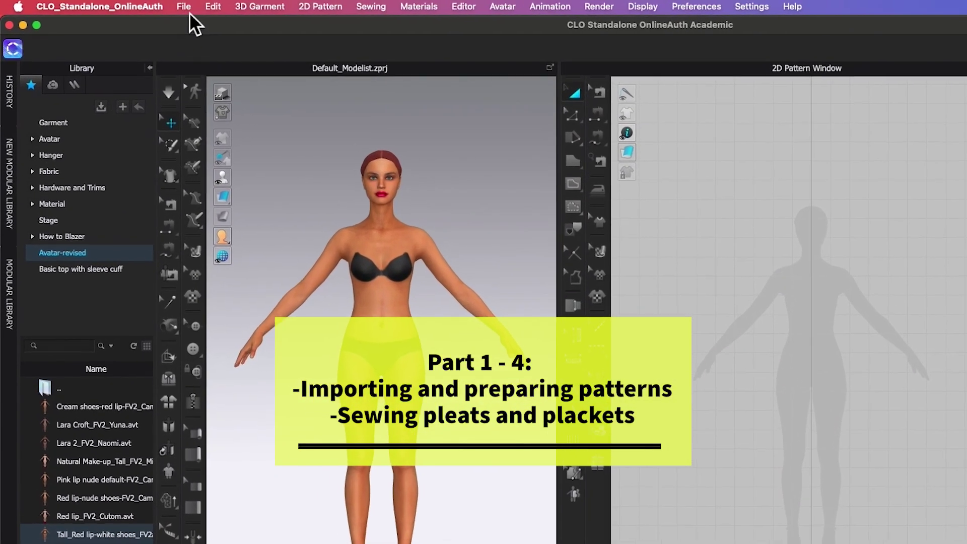
- Import the pattern file DXF-2_sleeve cuff.dxf with annotations, auto-traced internal lines, swapped cutting and sewing lines, notches included and ratio notch positions
click(189, 11)
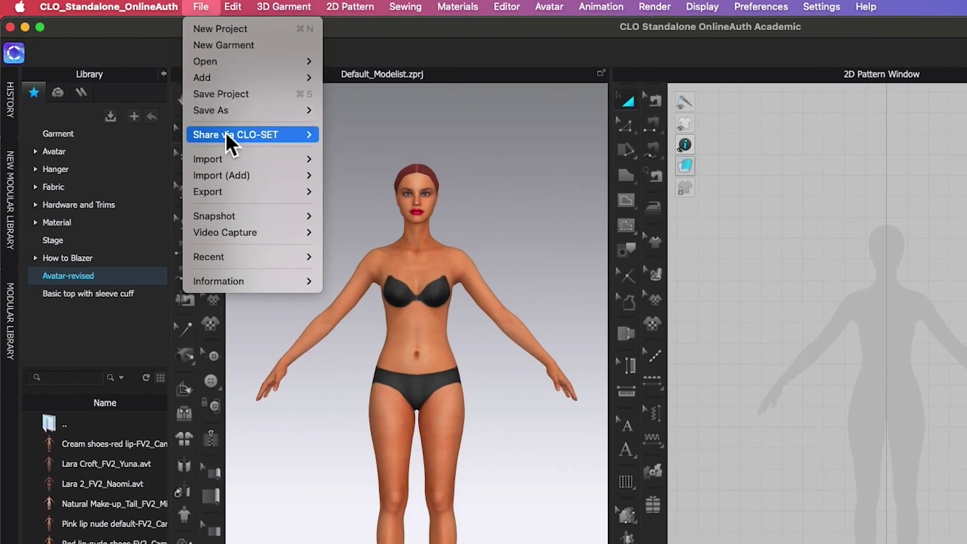
mouse_move(240, 160)
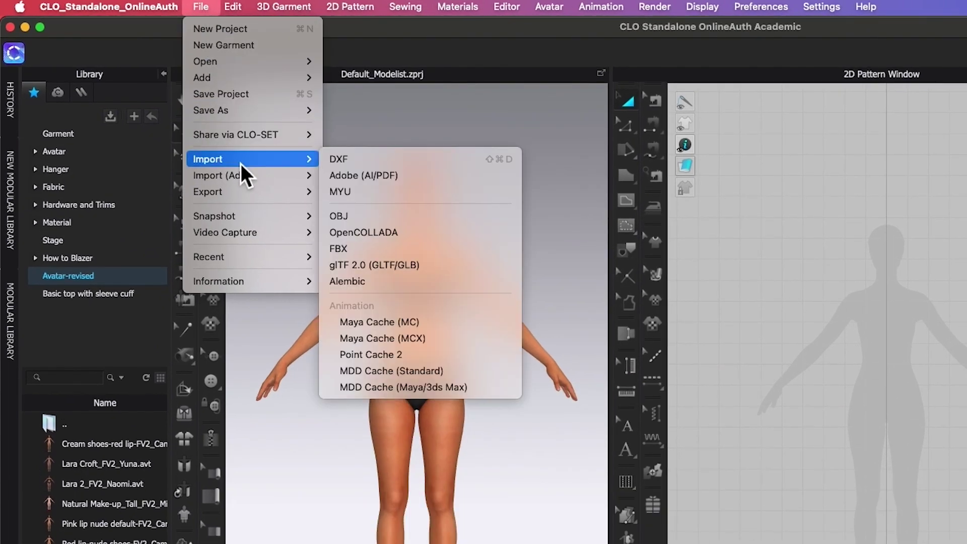
click(355, 163)
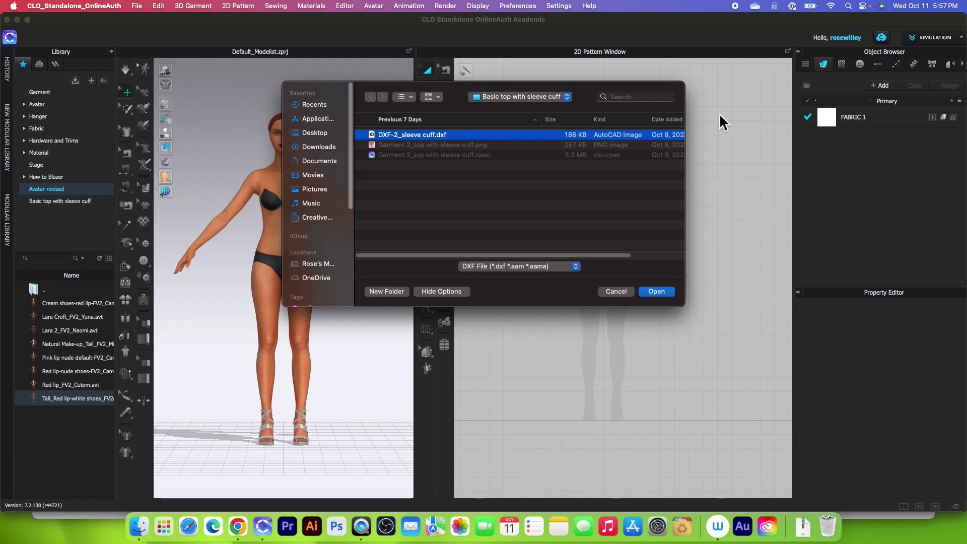
click(657, 291)
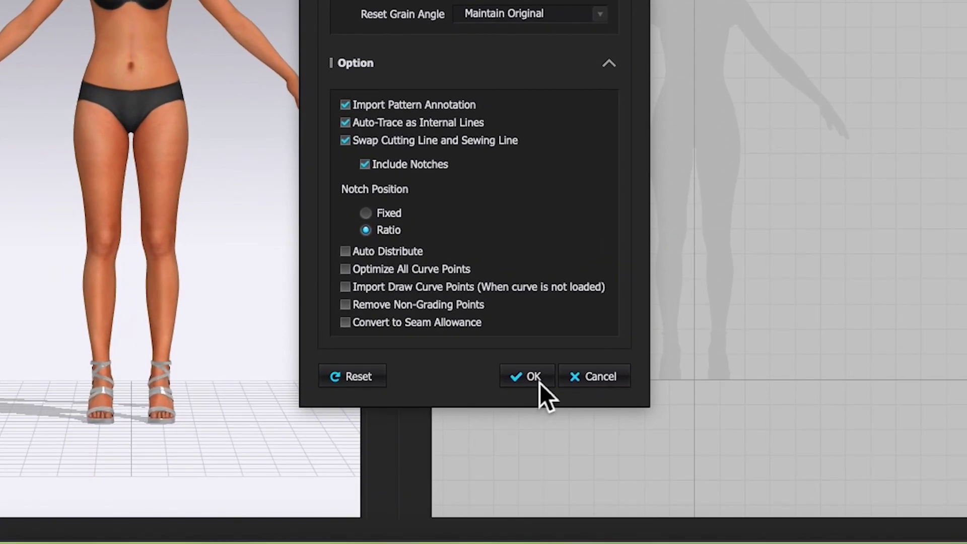
click(531, 376)
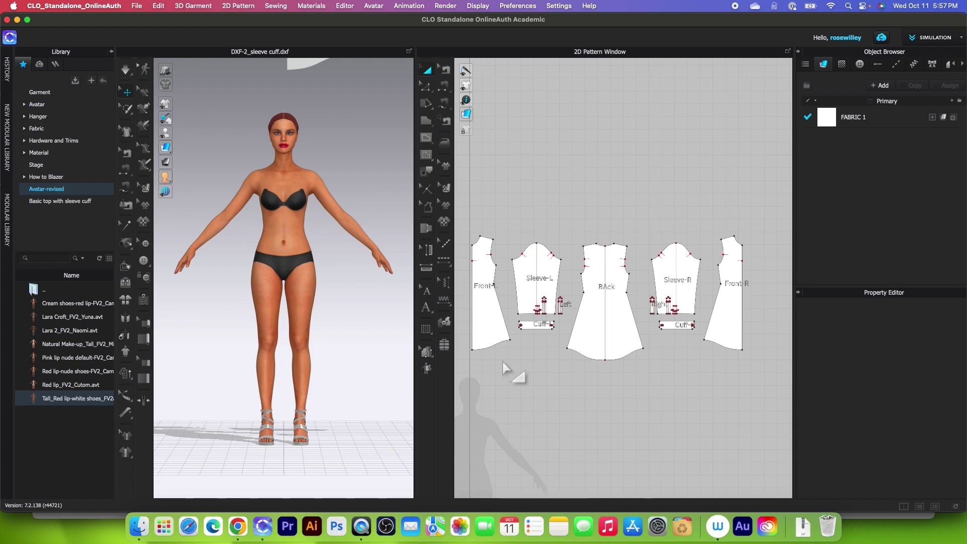
- Cut the back pattern in two along its vertical centre line
scroll(506, 370, down, 2)
click(613, 342)
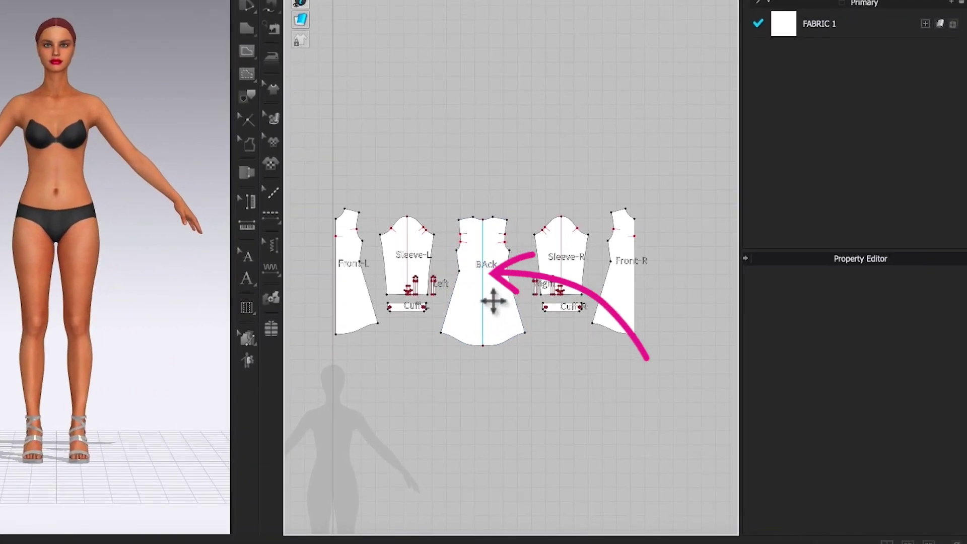
click(493, 301)
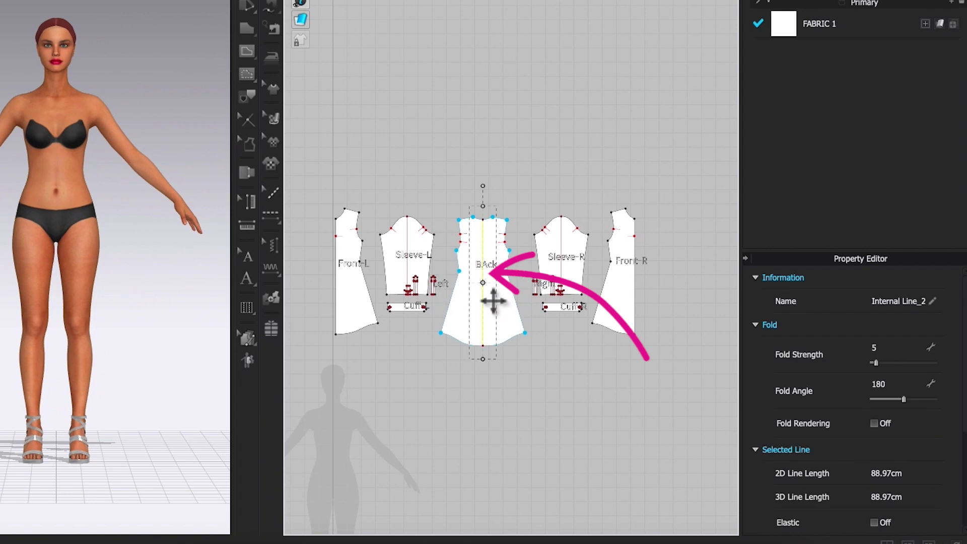
right_click(493, 302)
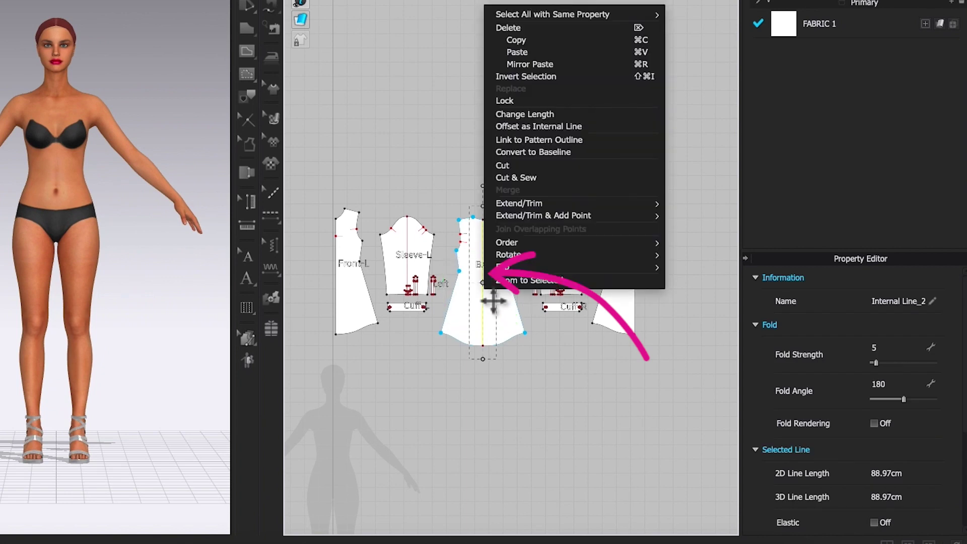
click(514, 168)
- Delete the right-side half of the back together with the Sleeve-R, Cuff-R, right placket and Front-R patterns
drag(480, 135, 719, 421)
key(Delete)
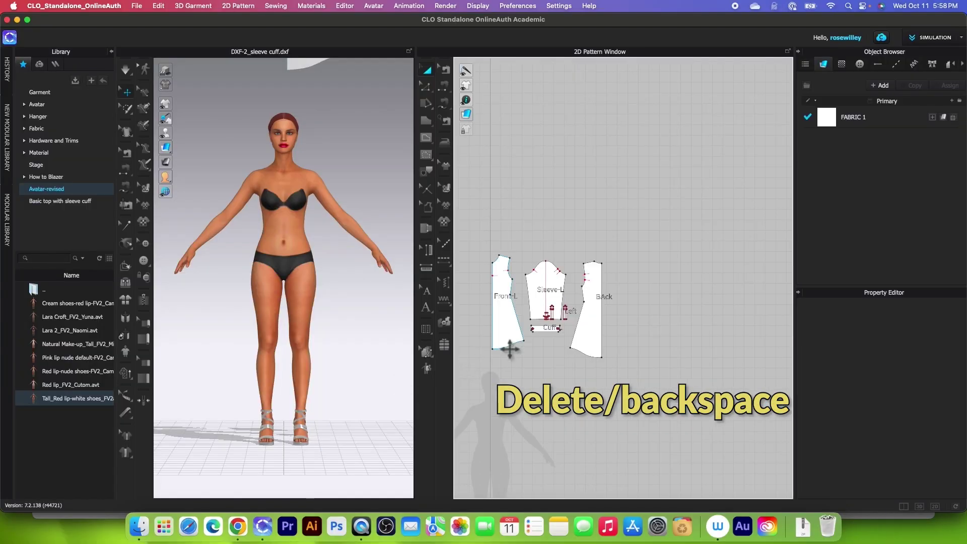
scroll(359, 330, up, 3)
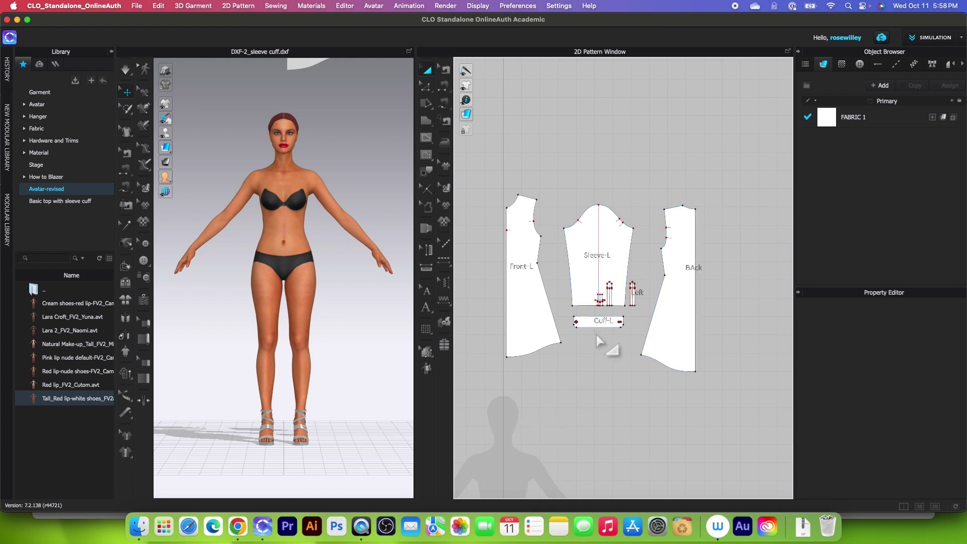
- Show the avatar's arrangement points and place the Front-L pattern in front of the torso
mouse_move(166, 135)
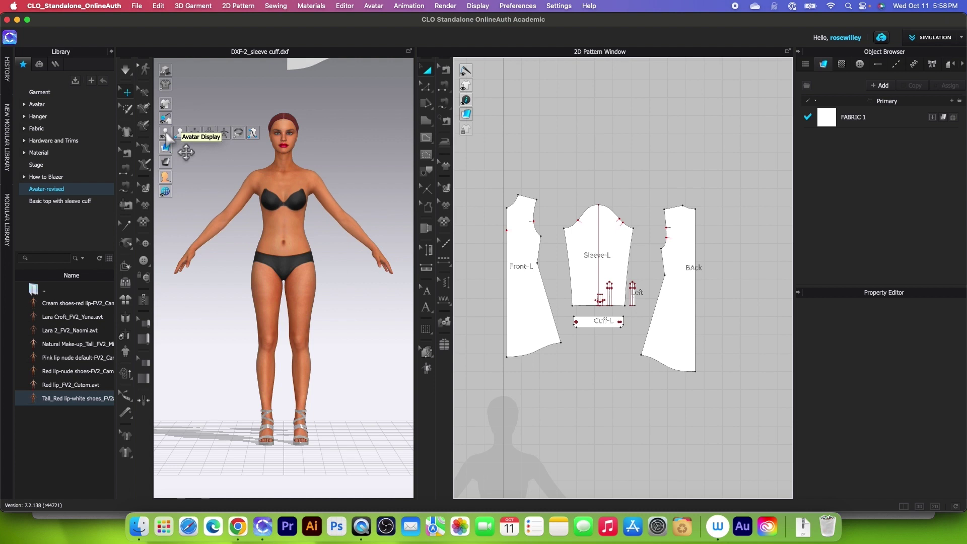
click(194, 134)
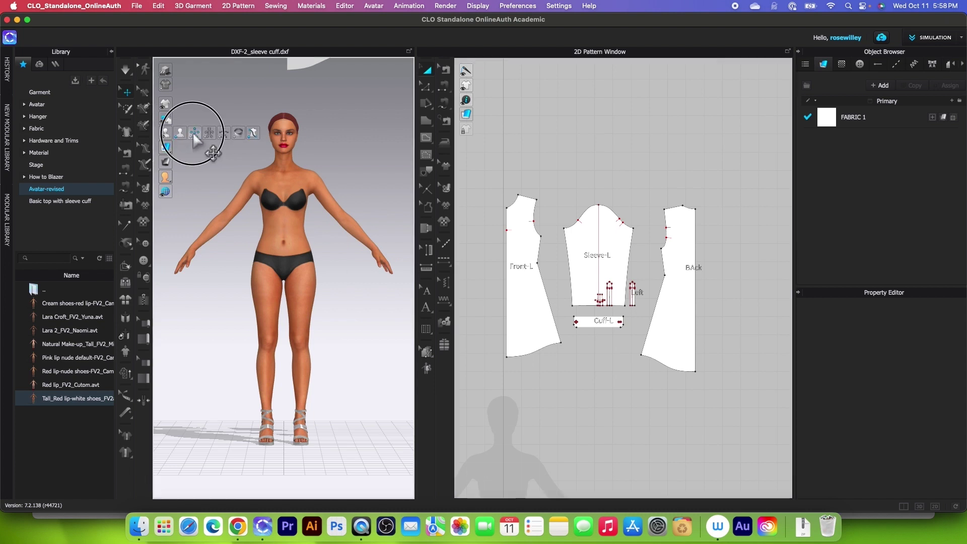
click(541, 329)
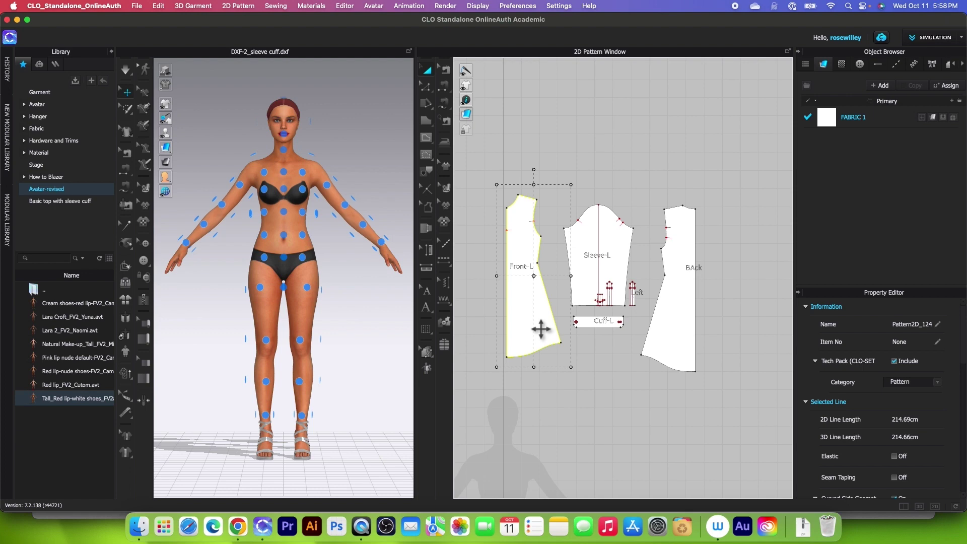
click(303, 235)
- Arrange the Sleeve-L pattern around the avatar's left arm using an outer arm arrangement point
right_drag(367, 335, 252, 319)
click(579, 258)
click(301, 192)
- Arrange the half back pattern behind the avatar using the arrangement point at the centre of the hips
right_drag(302, 202, 216, 201)
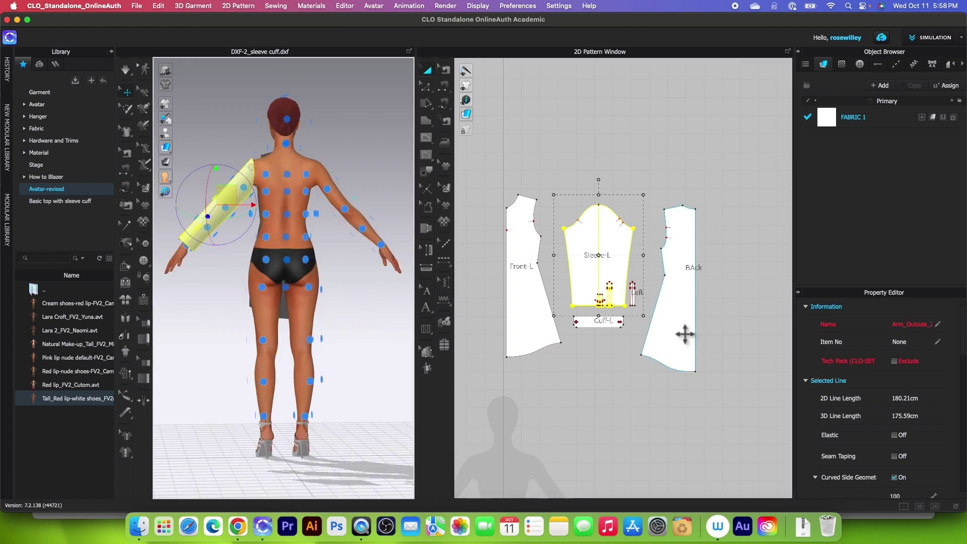
click(685, 334)
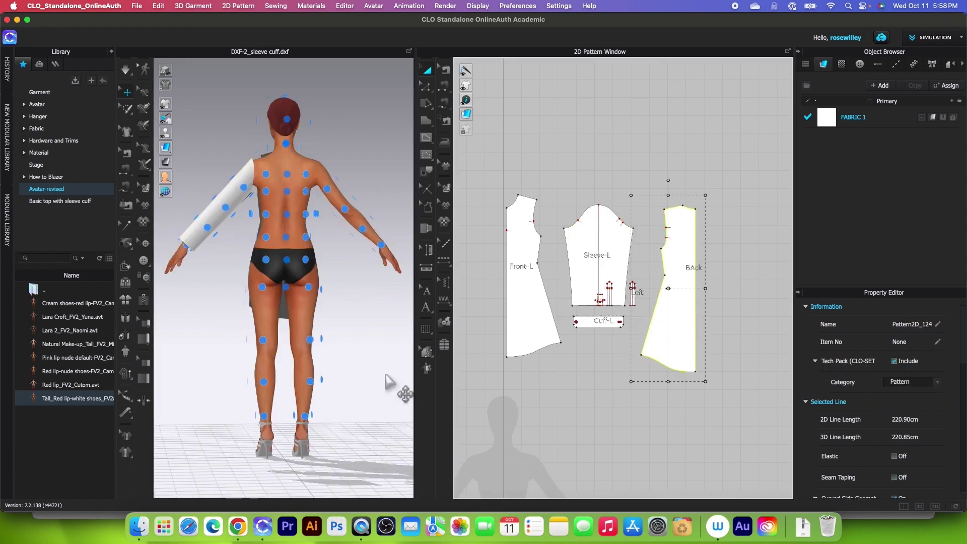
click(285, 259)
- Check the arranged pieces around the avatar and hide the arrangement points
right_drag(192, 297, 304, 228)
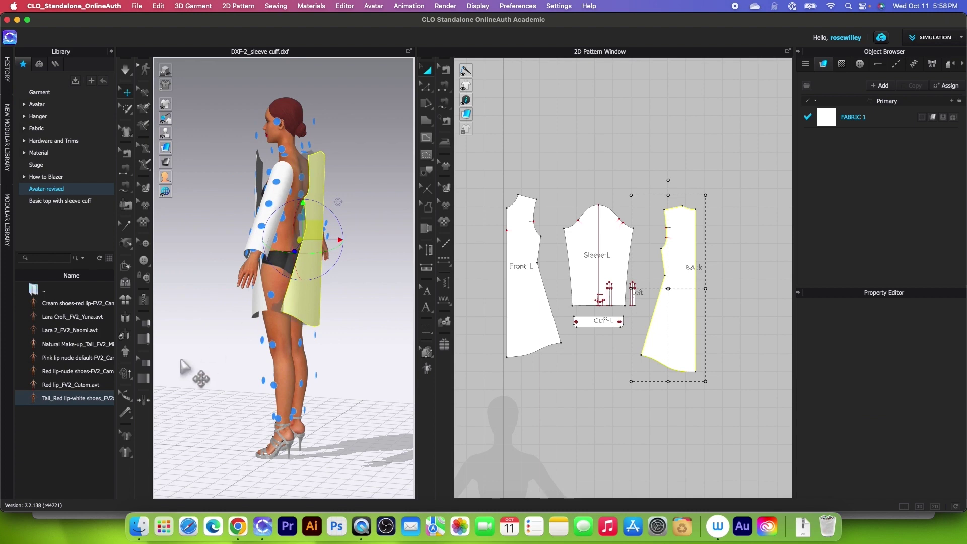
right_drag(189, 371, 306, 370)
scroll(323, 383, up, 3)
mouse_move(172, 148)
click(190, 133)
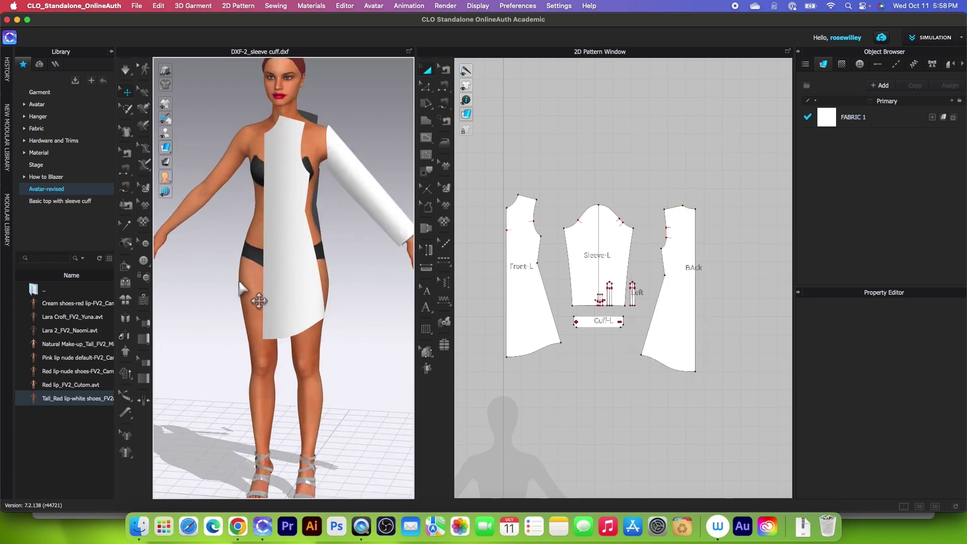
- With Edit Pattern, convert Sleeve-L's centre grain line and the pleat direction marks at its hem to baselines, and lock the baselines
scroll(251, 291, up, 3)
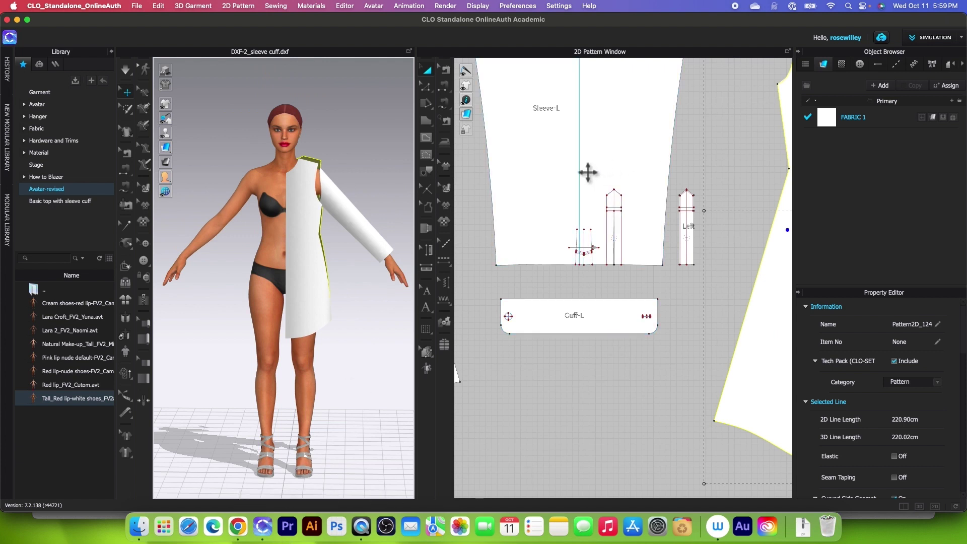
key(z)
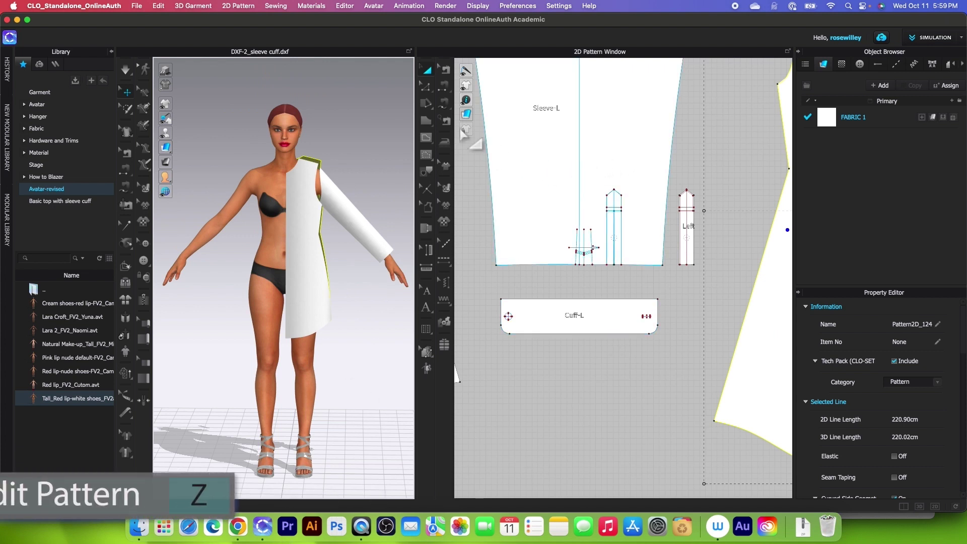
click(426, 88)
click(579, 191)
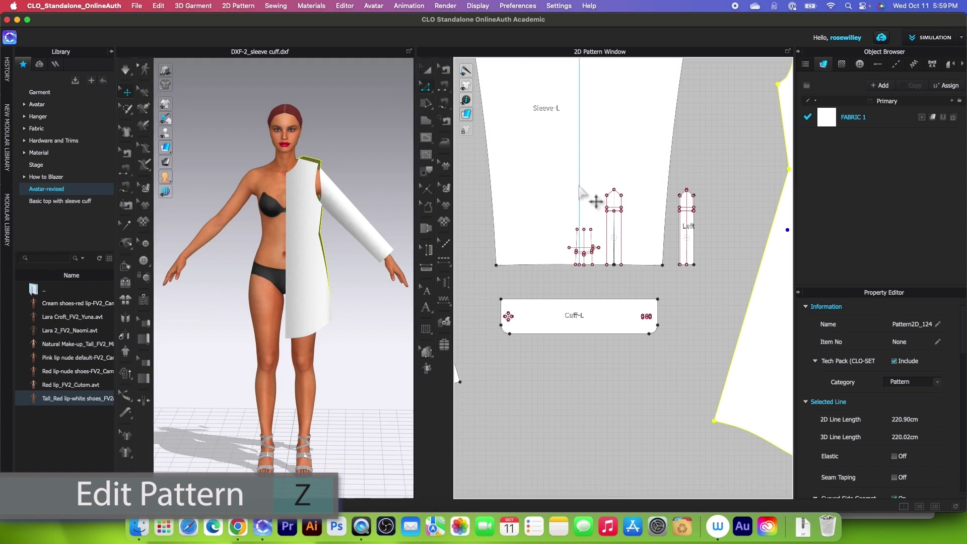
scroll(579, 186, up, 3)
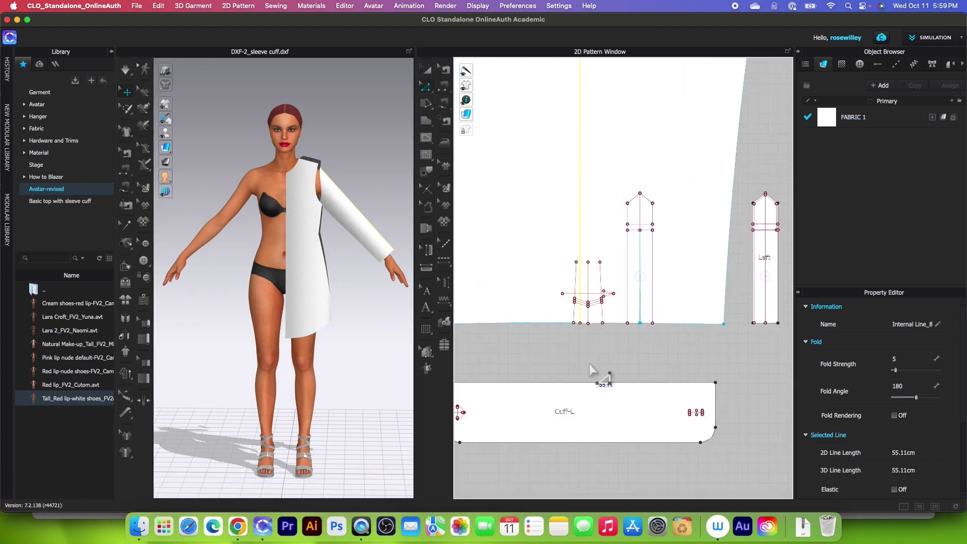
drag(544, 277, 611, 310)
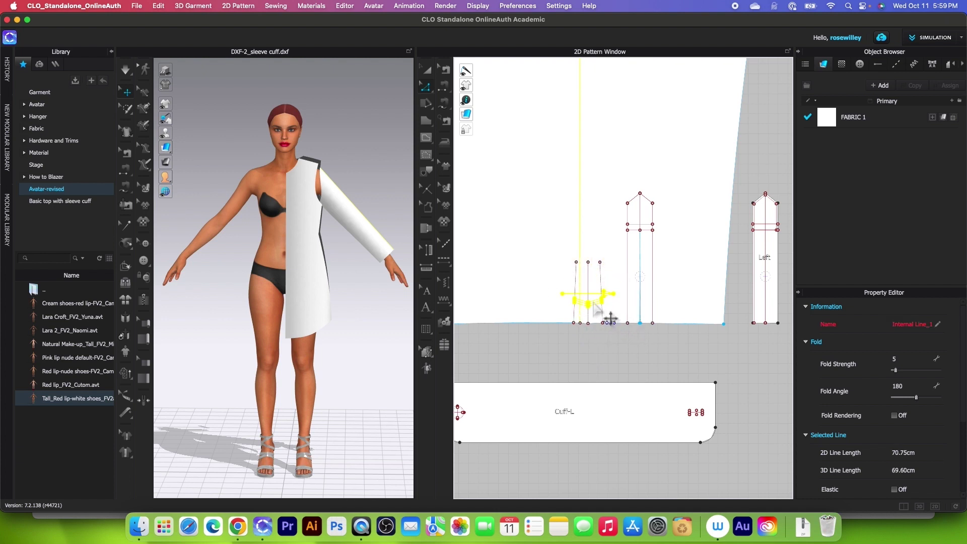
right_click(610, 317)
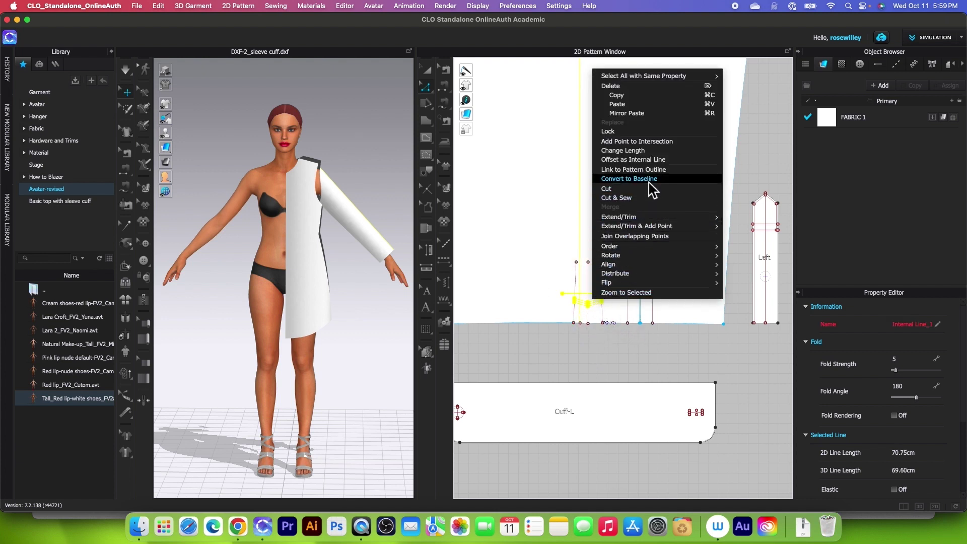
click(629, 178)
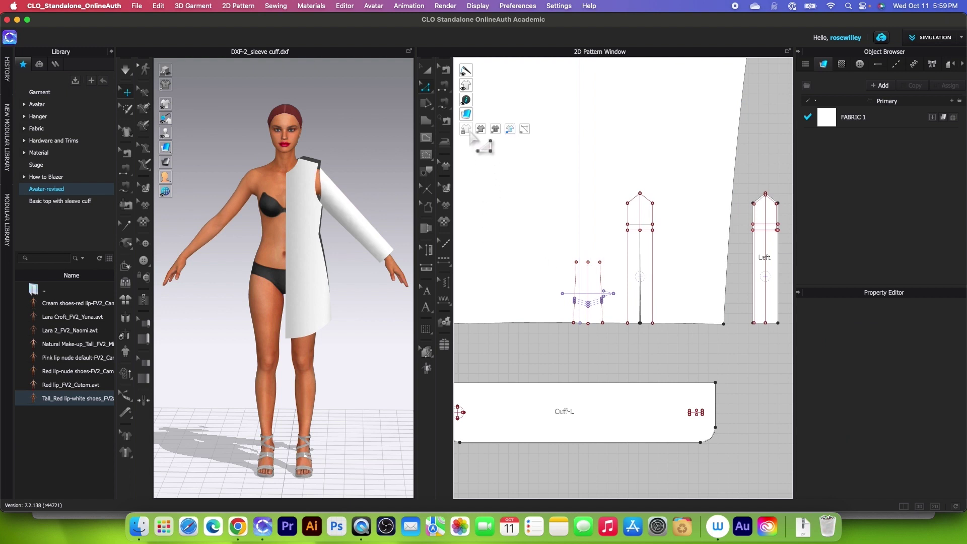
click(511, 131)
- Apply Pleats Fold across the three pleat lines at Sleeve-L's hem as knife pleats with 3 internal lines per pleat and a 0 - 360 fold angle
scroll(518, 135, down, 10)
scroll(585, 274, up, 6)
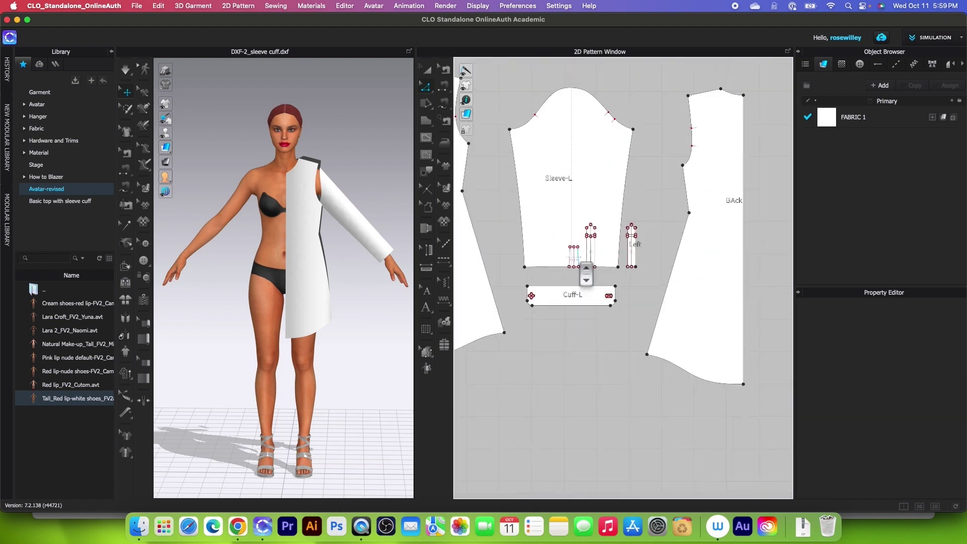
scroll(585, 274, up, 3)
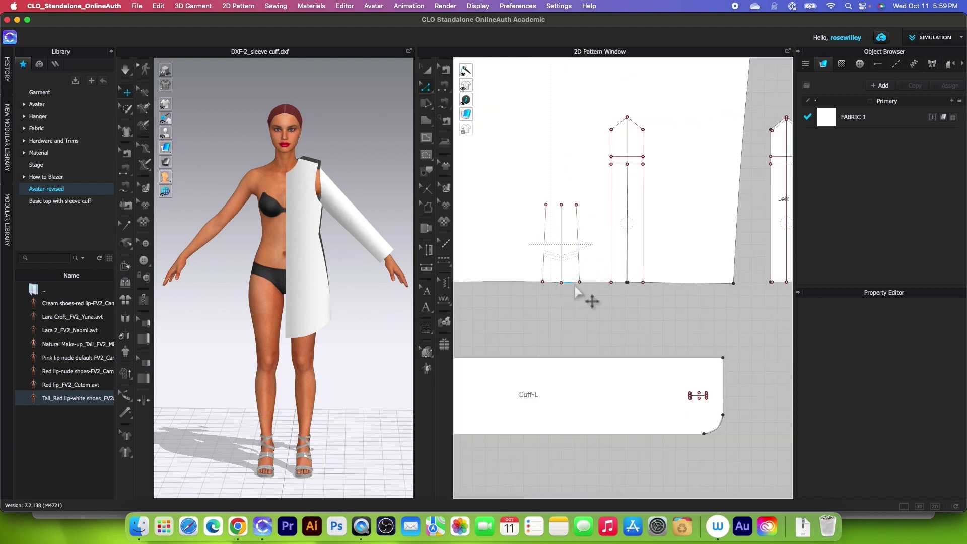
click(441, 340)
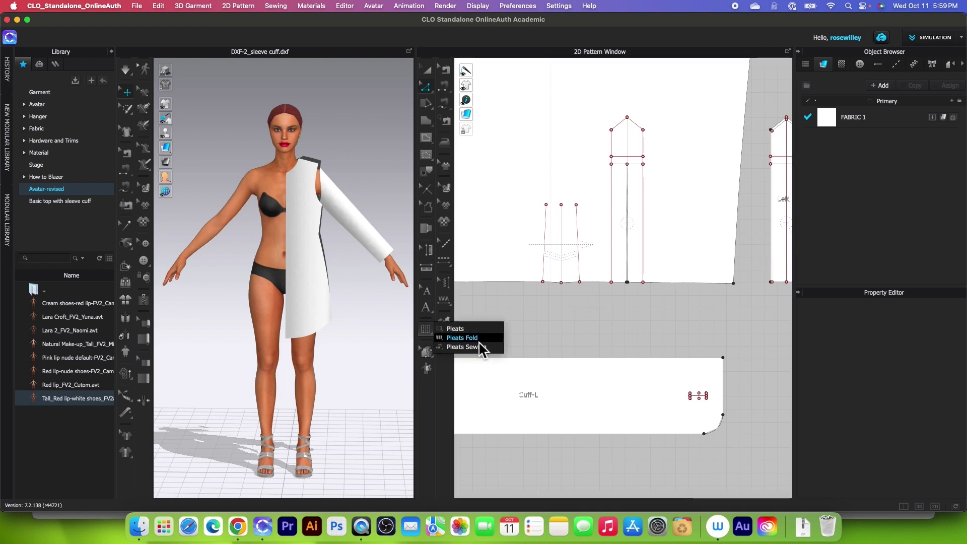
click(486, 347)
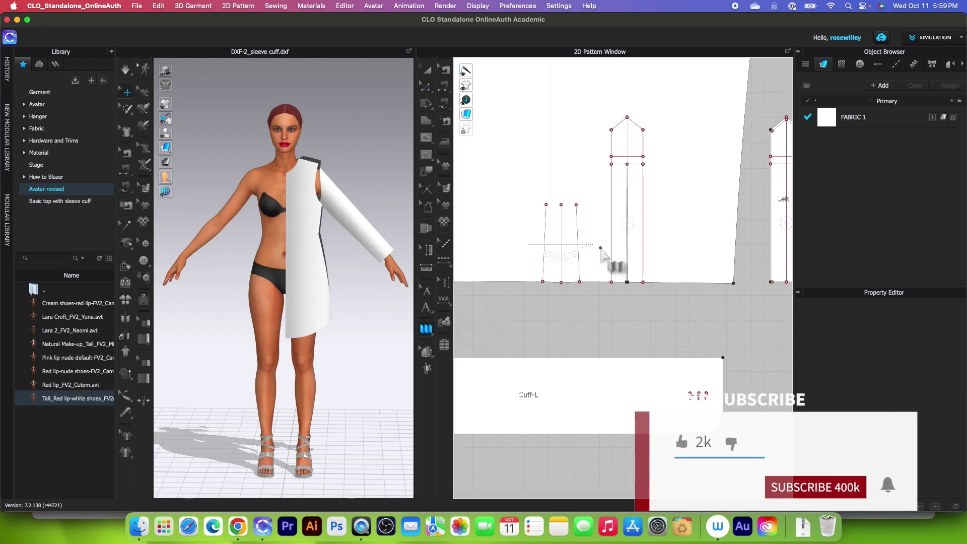
click(527, 245)
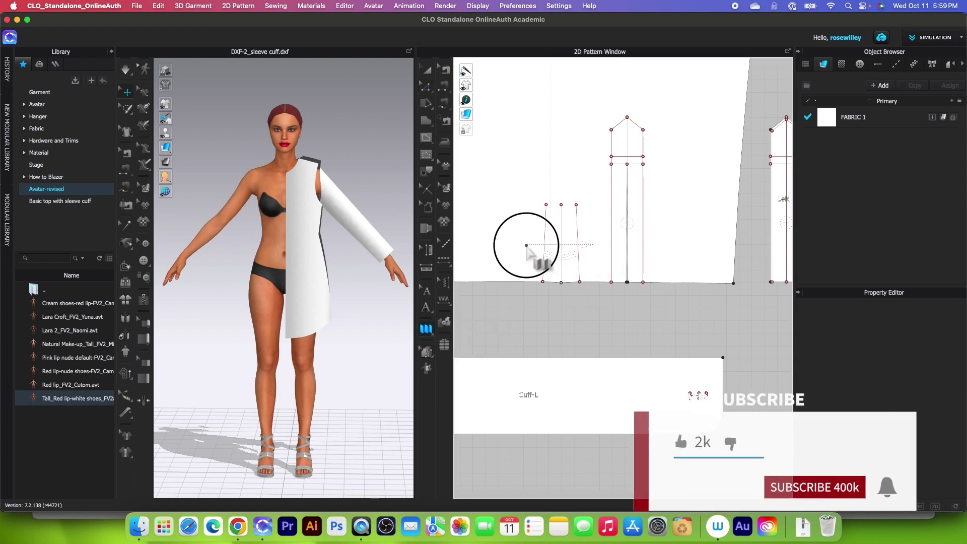
click(593, 245)
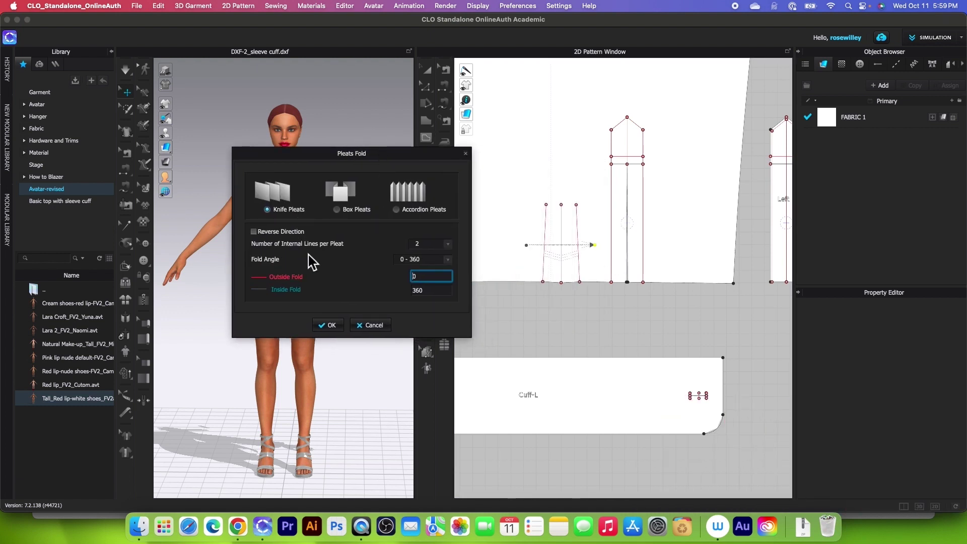
click(415, 252)
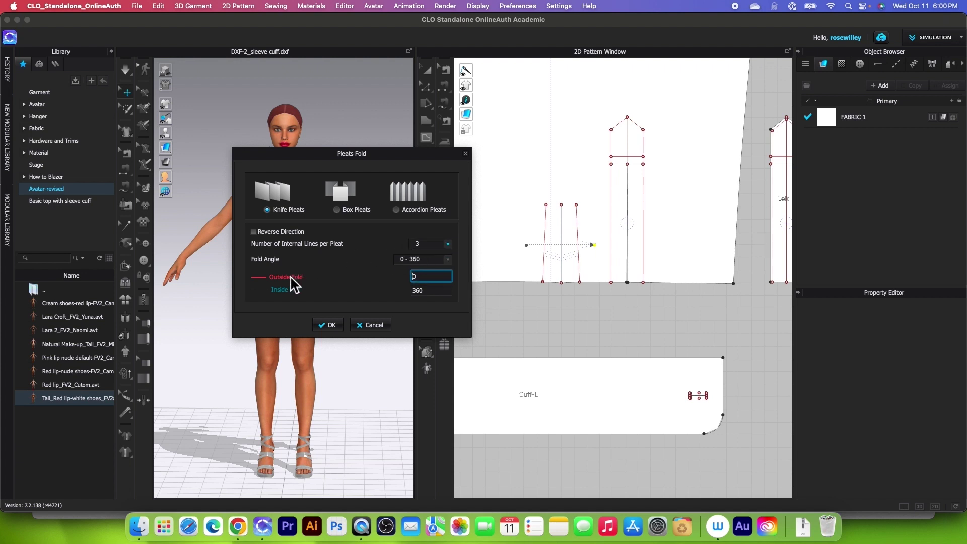
click(330, 325)
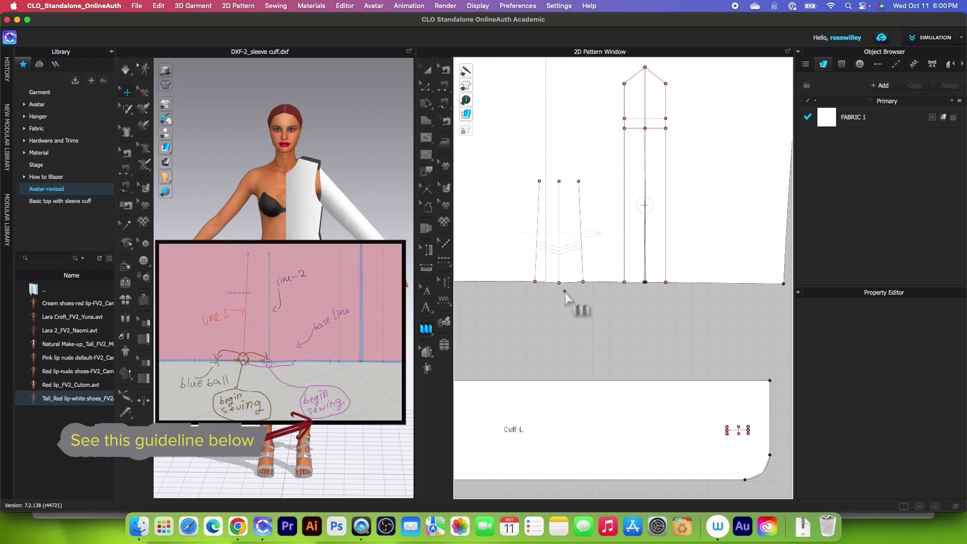
- Free-sew the pleat at Sleeve-L's hem, joining its two halves about the middle line and the outer half to an equal hem length beside it
click(443, 103)
click(483, 103)
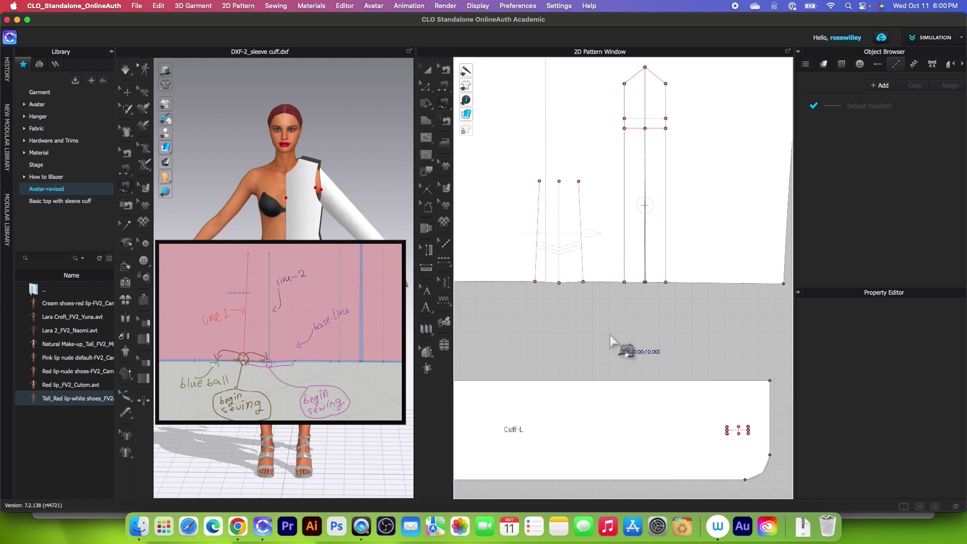
click(562, 288)
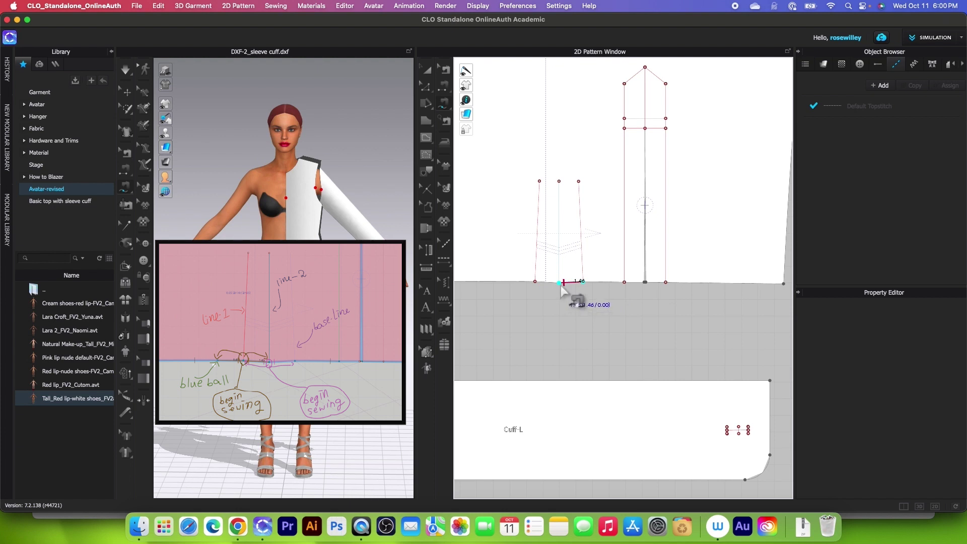
click(534, 283)
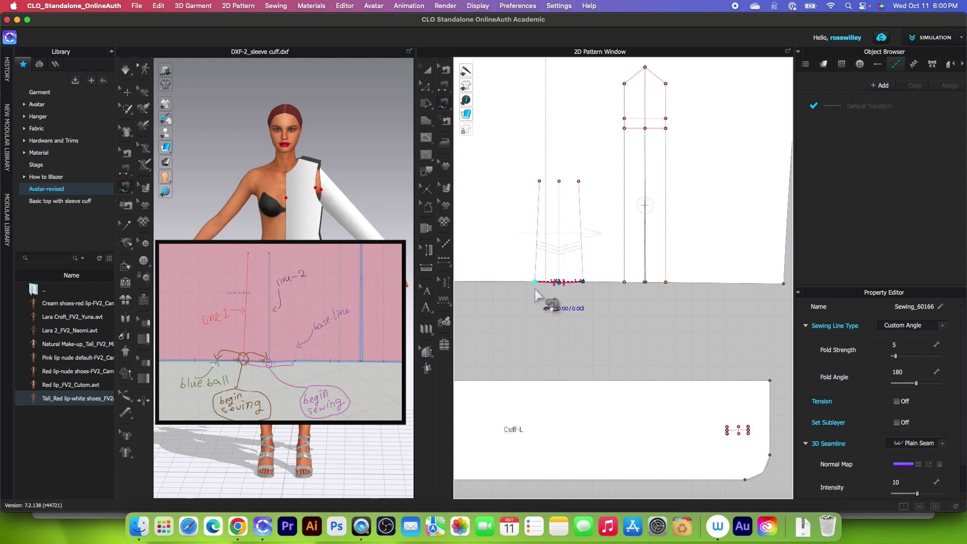
click(535, 285)
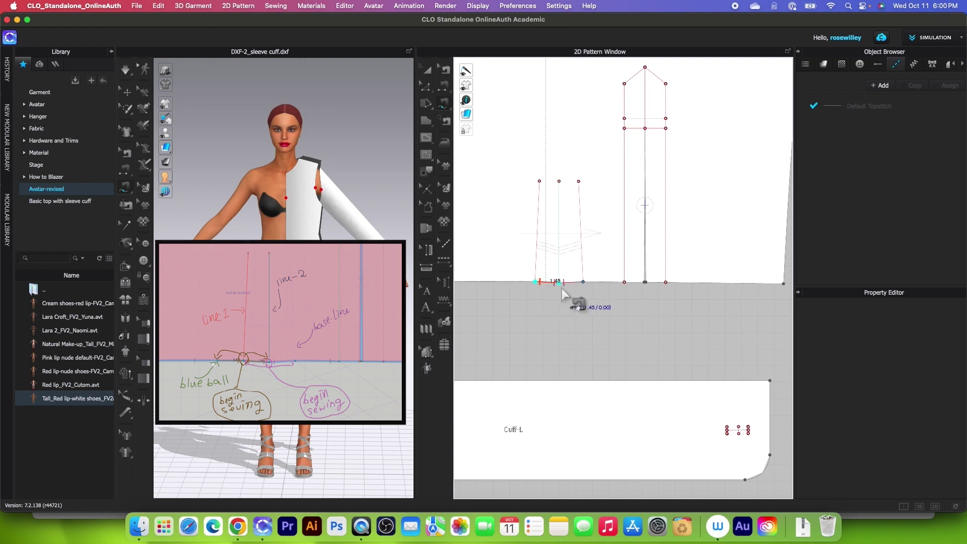
click(536, 285)
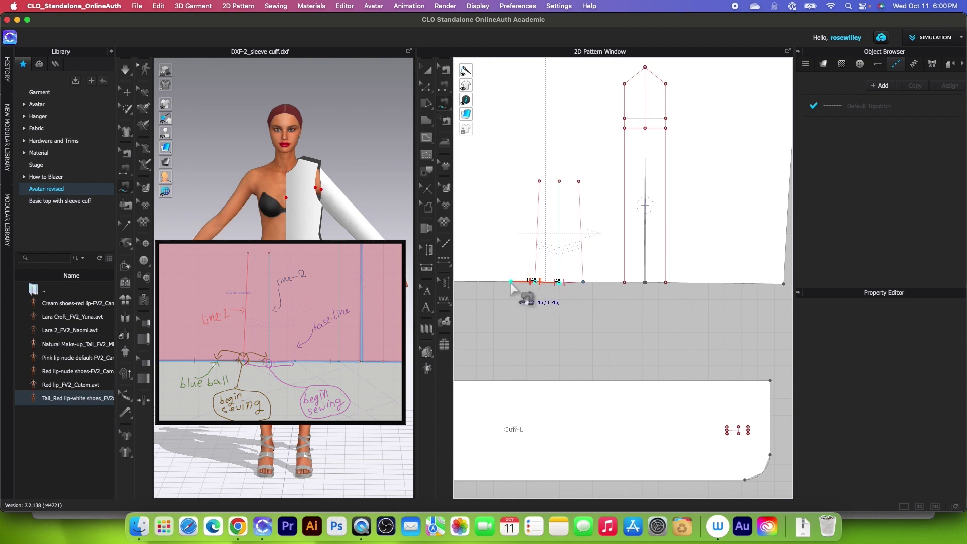
click(511, 282)
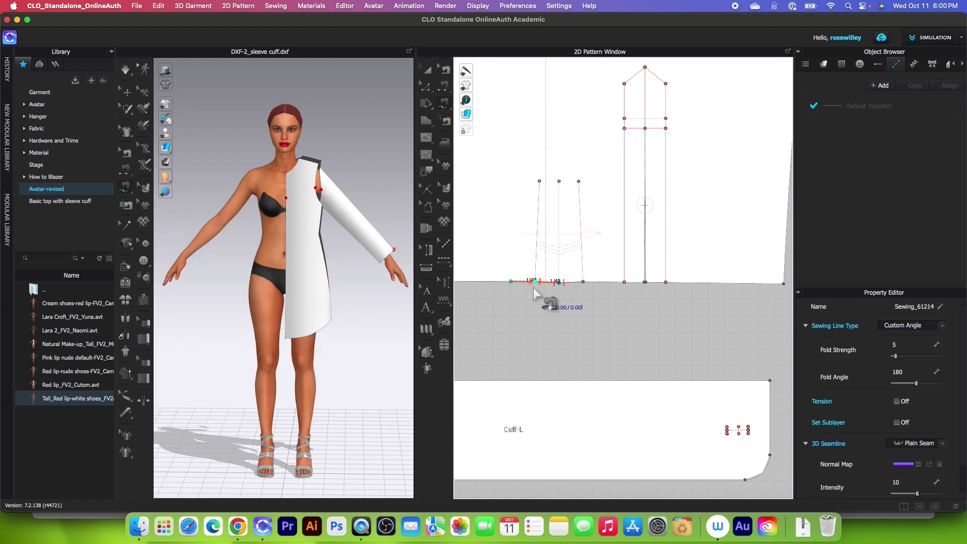
- With Edit Sewing, select the pleat seams at Sleeve-L's hem and set their sewing line type to Turned
key(b)
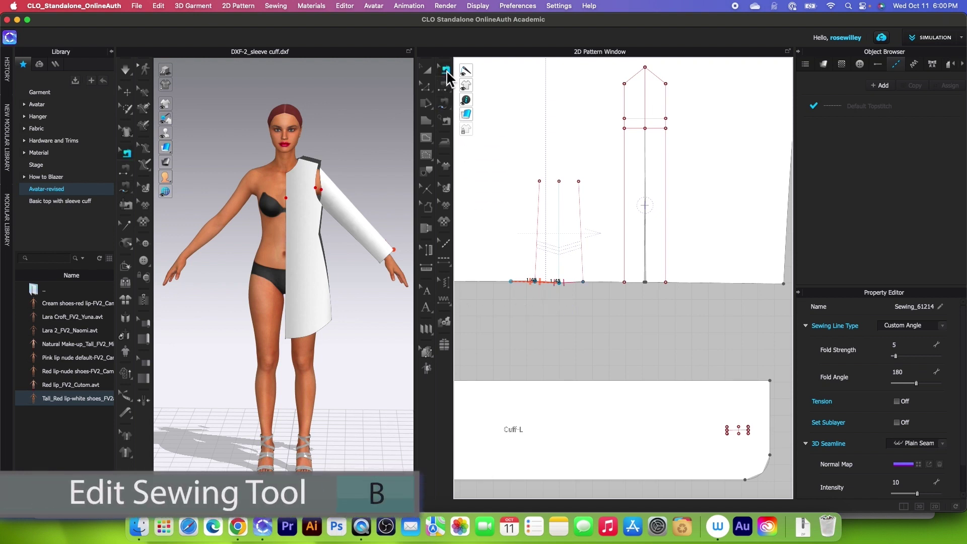
drag(488, 261, 584, 282)
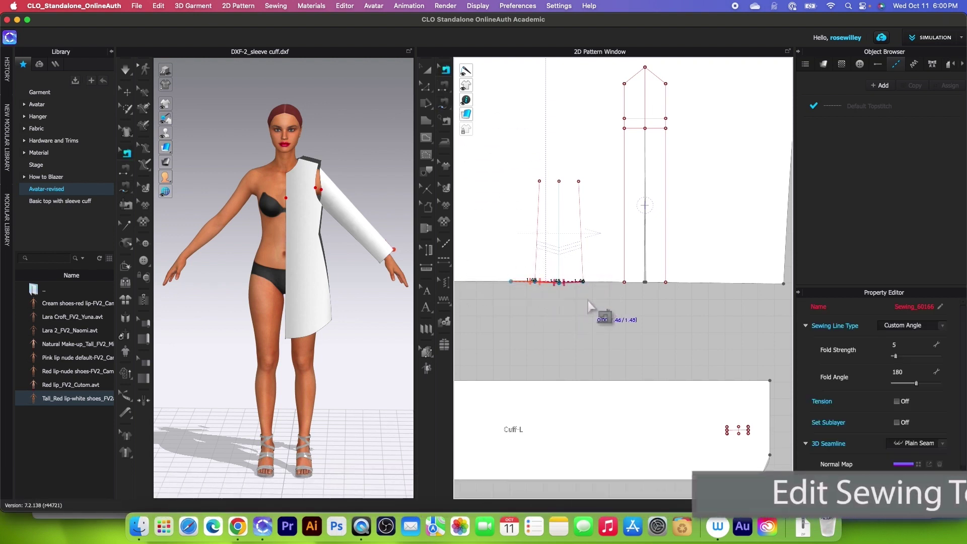
click(942, 325)
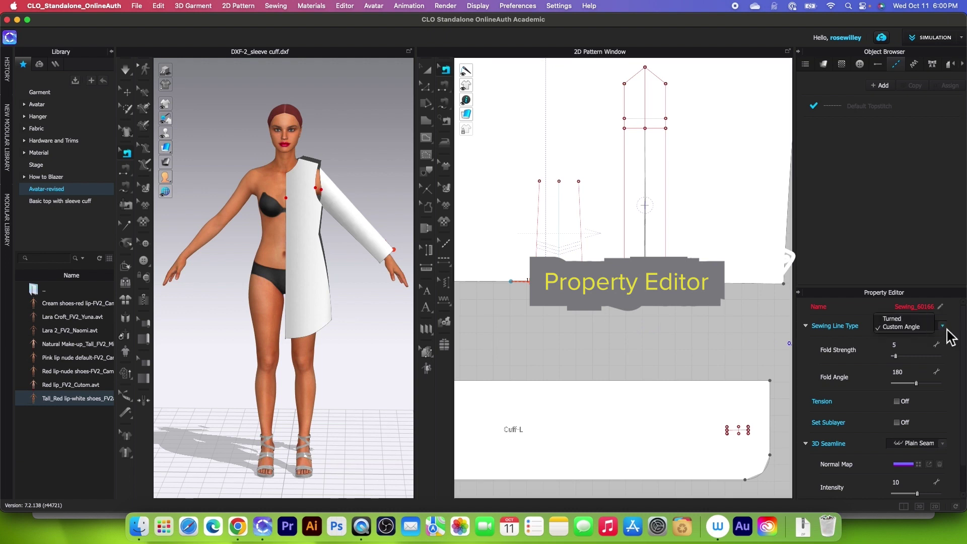
click(891, 318)
- Segment-sew the Left placket's long side, short upper side and both pointed tip edges to the matching placket lines on Sleeve-L
scroll(670, 272, up, 2)
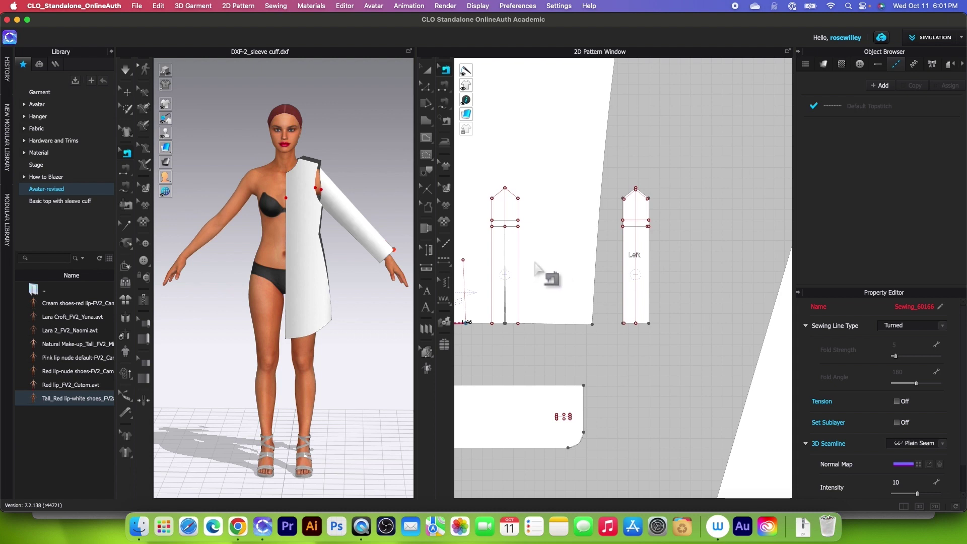
key(n)
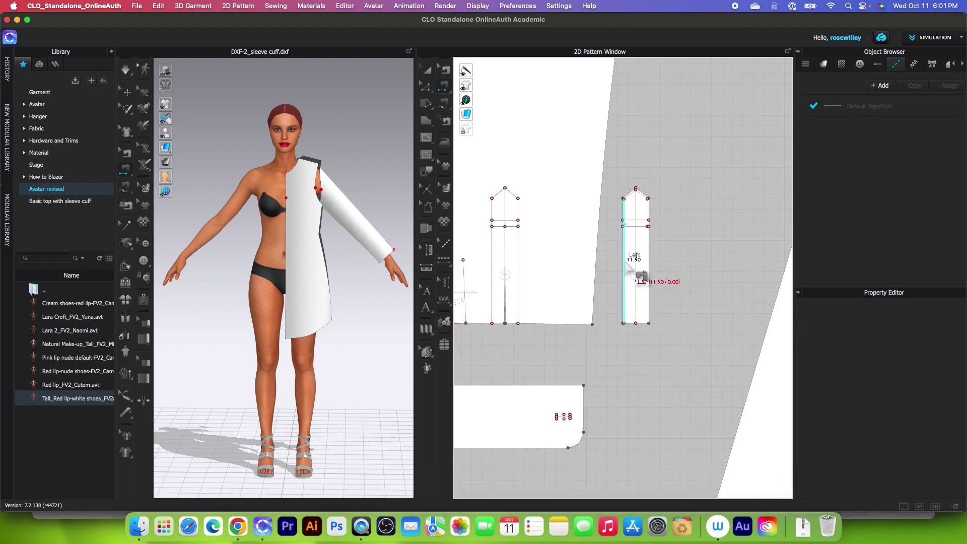
click(636, 275)
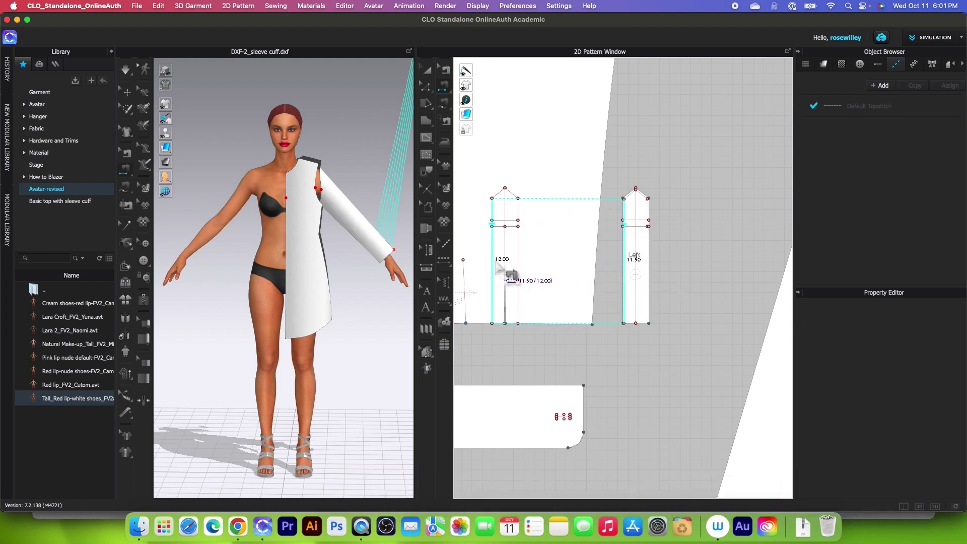
click(495, 266)
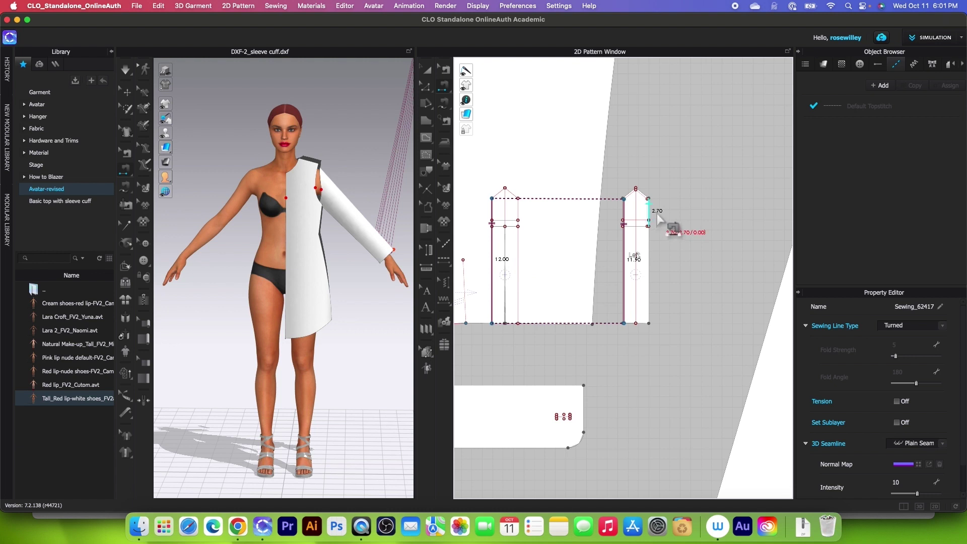
click(654, 217)
click(518, 211)
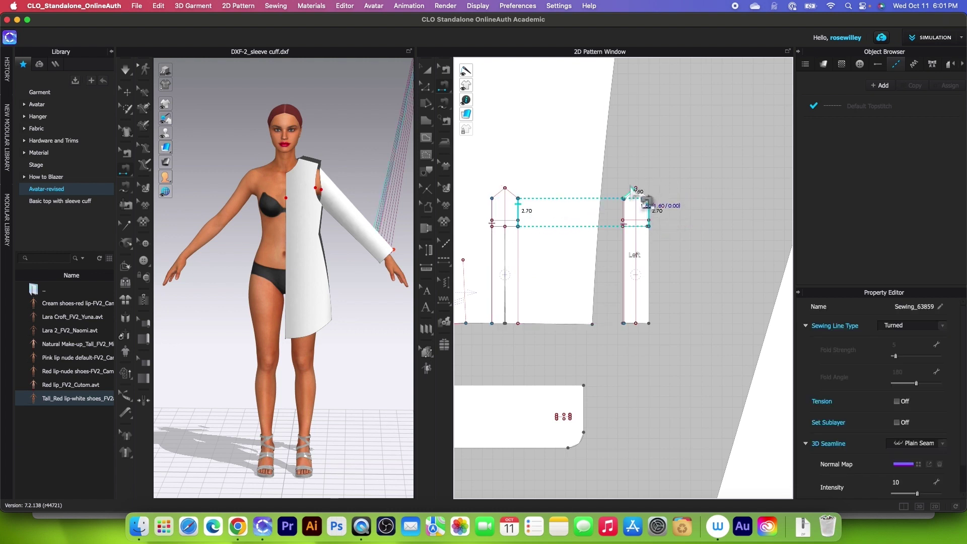
click(629, 192)
click(499, 191)
click(643, 194)
click(516, 196)
- Select the placket piece beside the avatar and superimpose it over the sleeve
scroll(541, 219, down, 8)
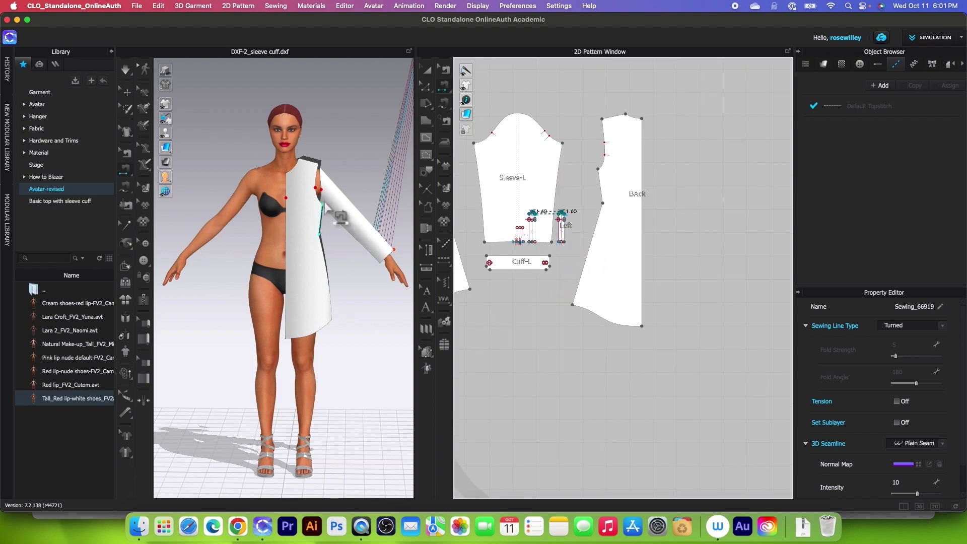
scroll(326, 208, down, 5)
scroll(345, 276, up, 2)
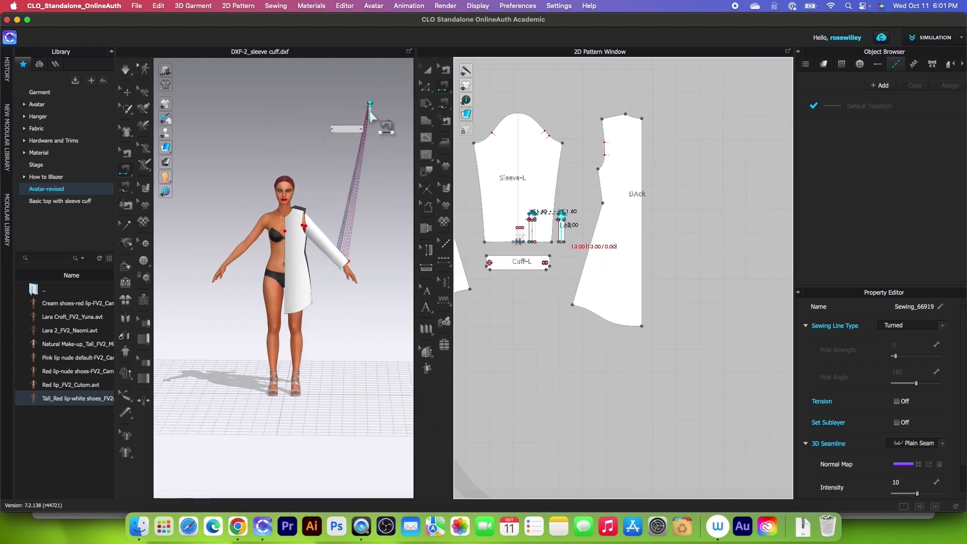
click(428, 71)
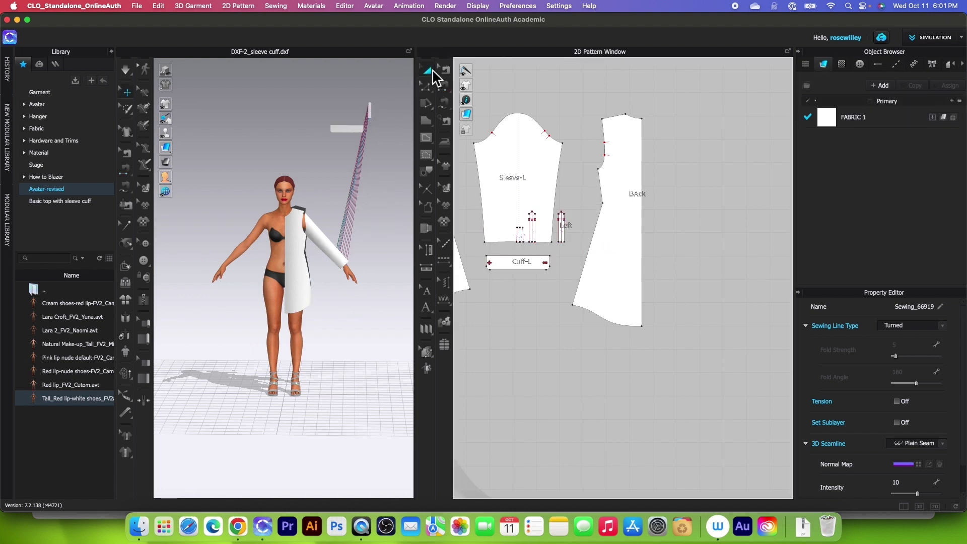
click(370, 107)
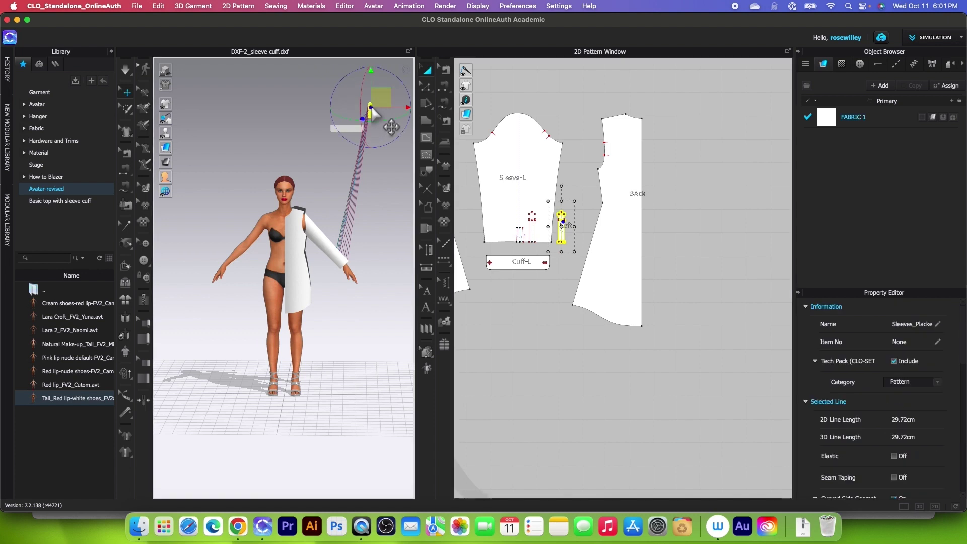
right_click(380, 100)
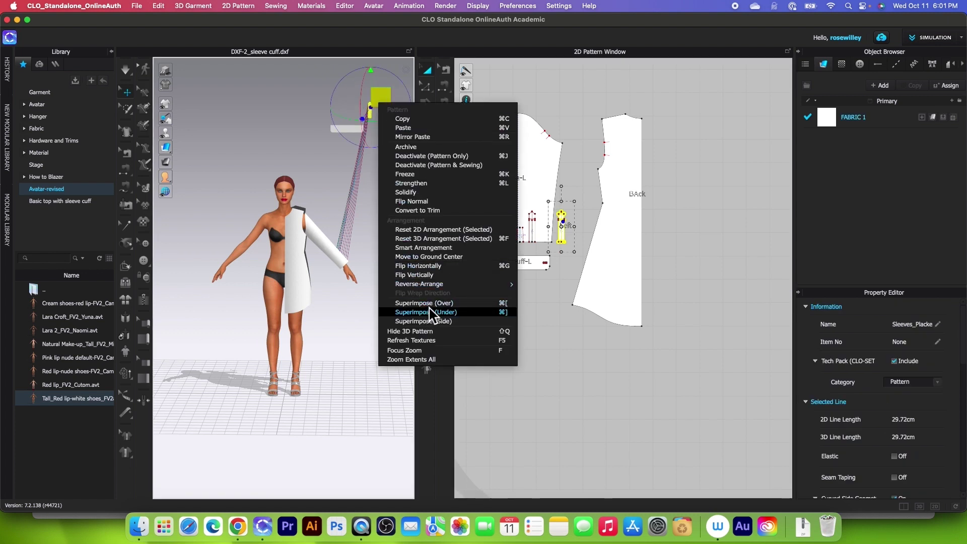
click(453, 305)
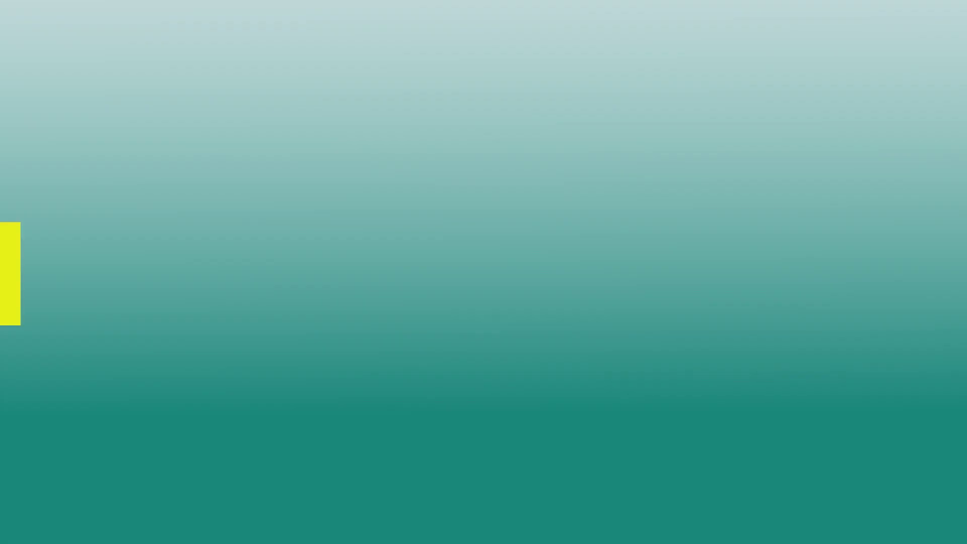